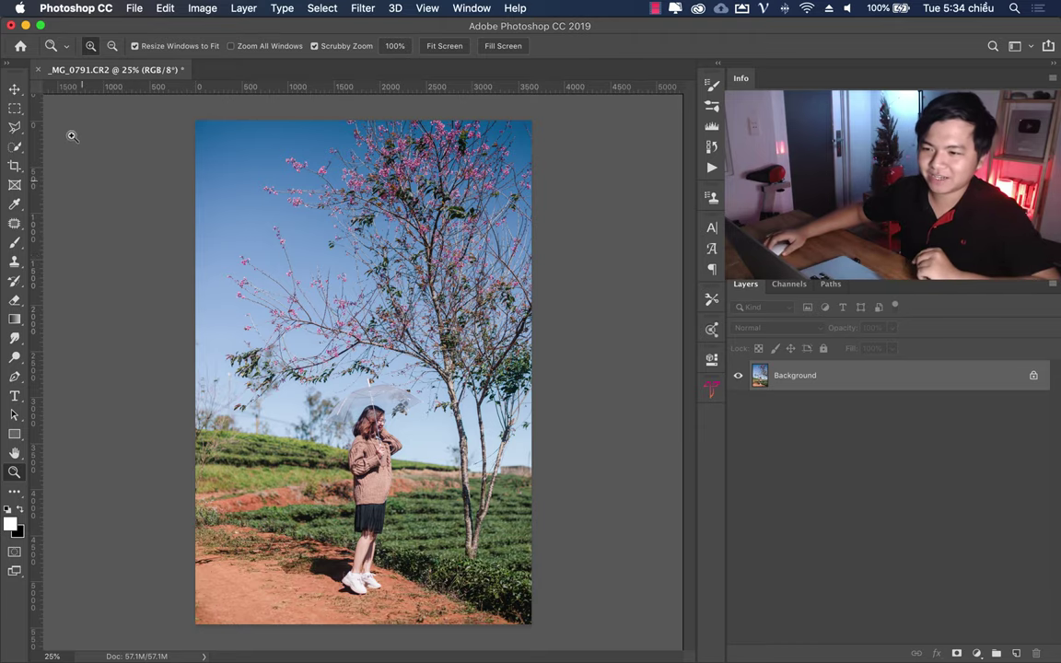
Step: Choose the Rectangular Marquee Tool, checking its flyout to confirm the rectangular shape
click(18, 112)
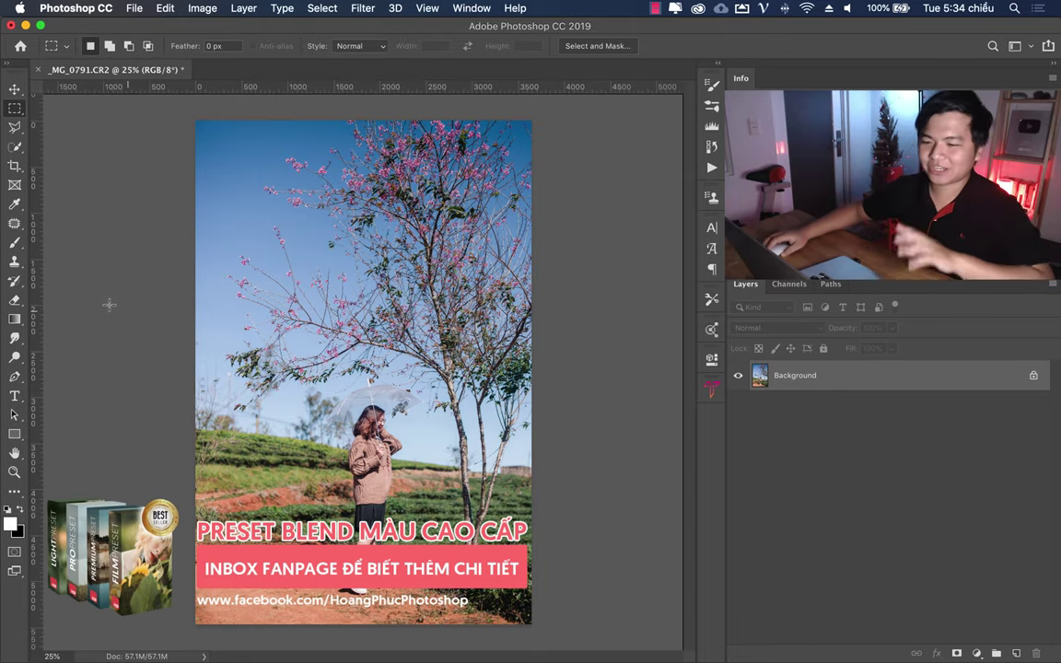
right_click(19, 110)
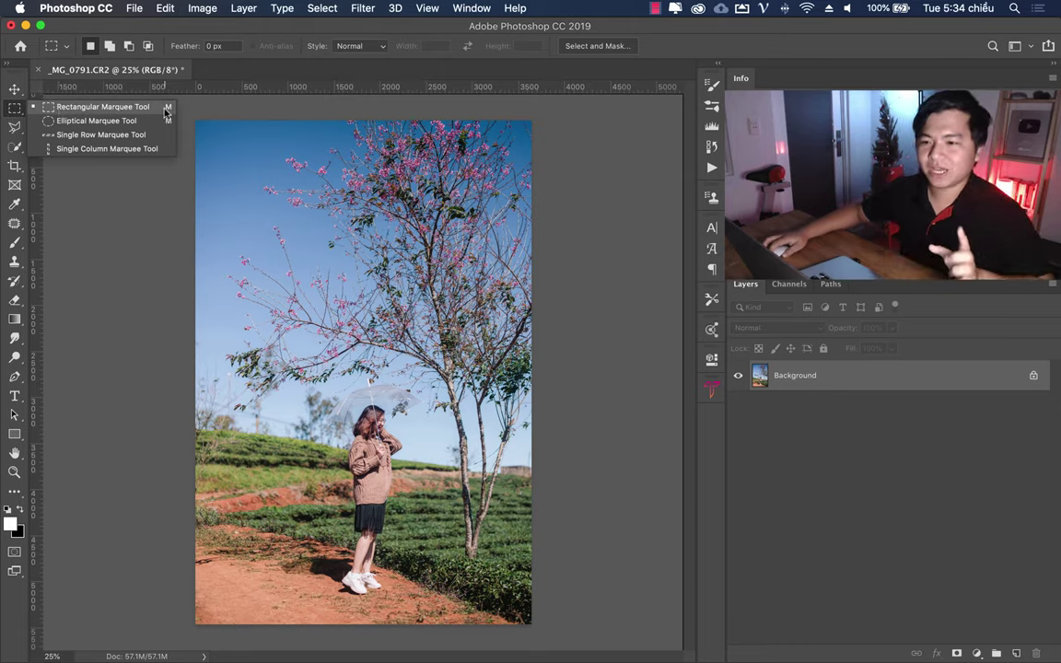
Step: Draft rectangular selections over the photo's lower strip, redrawing them several times
click(108, 108)
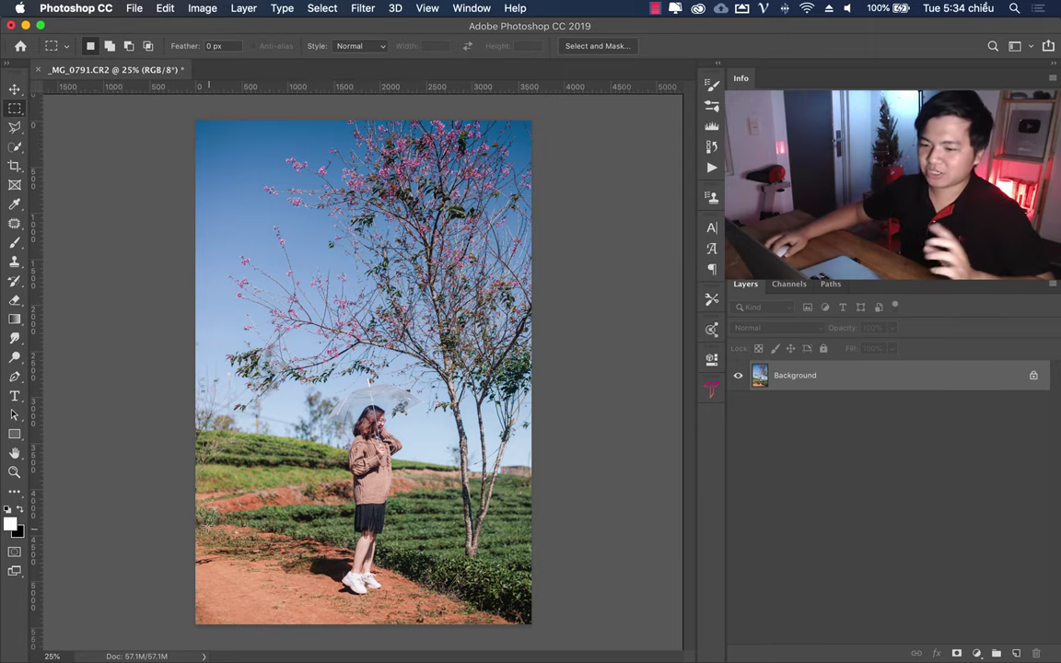
mouse_move(182, 520)
mouse_down()
mouse_move(554, 609)
mouse_move(555, 626)
mouse_up()
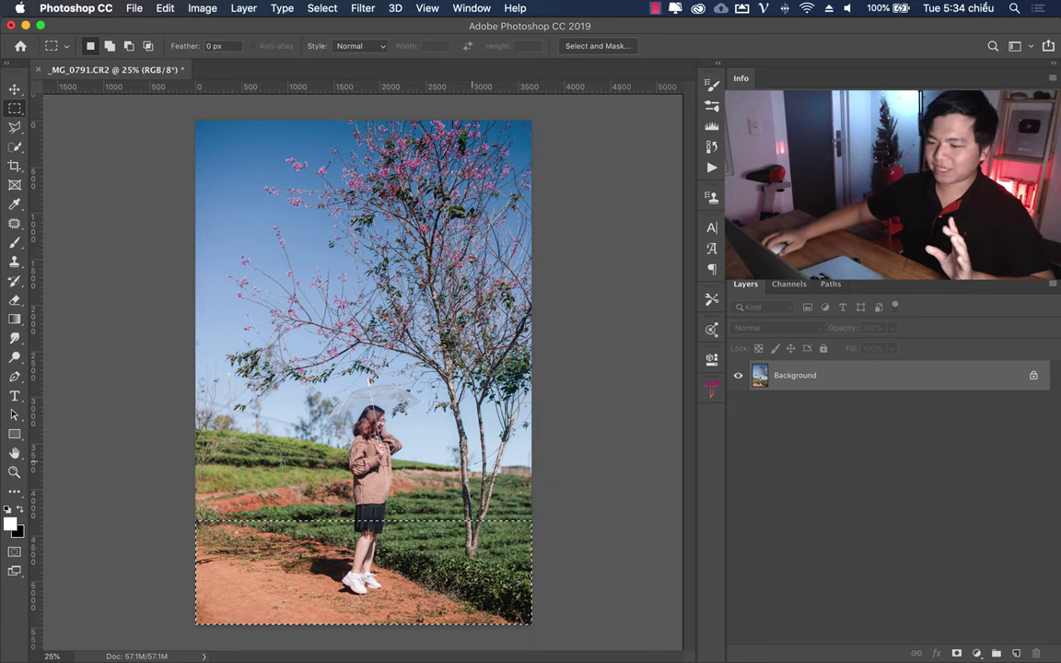
click(441, 497)
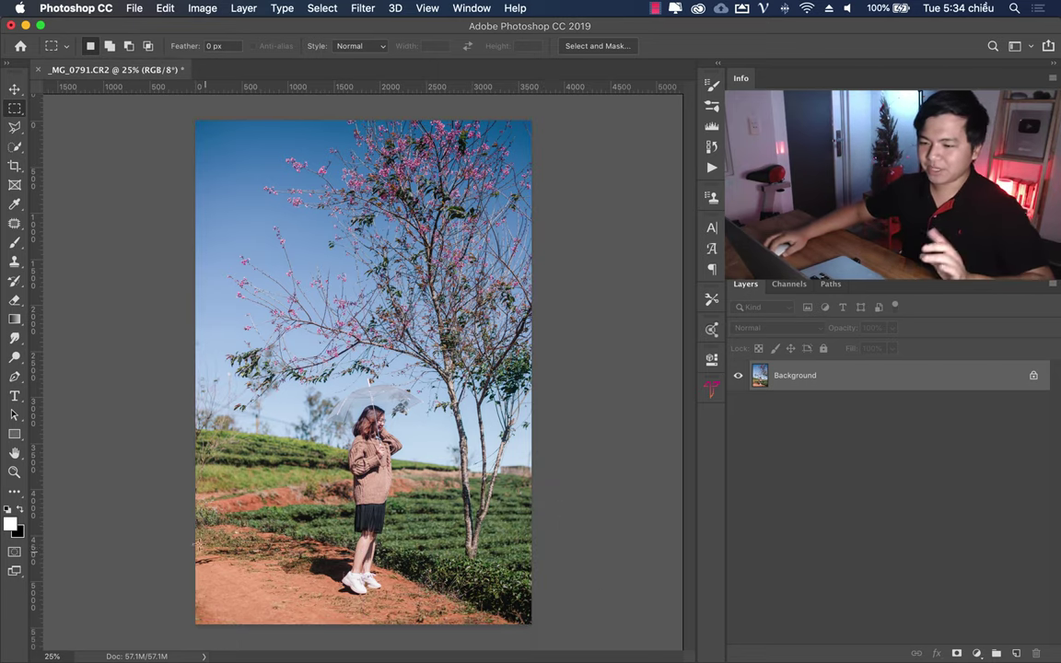
drag(184, 521, 553, 630)
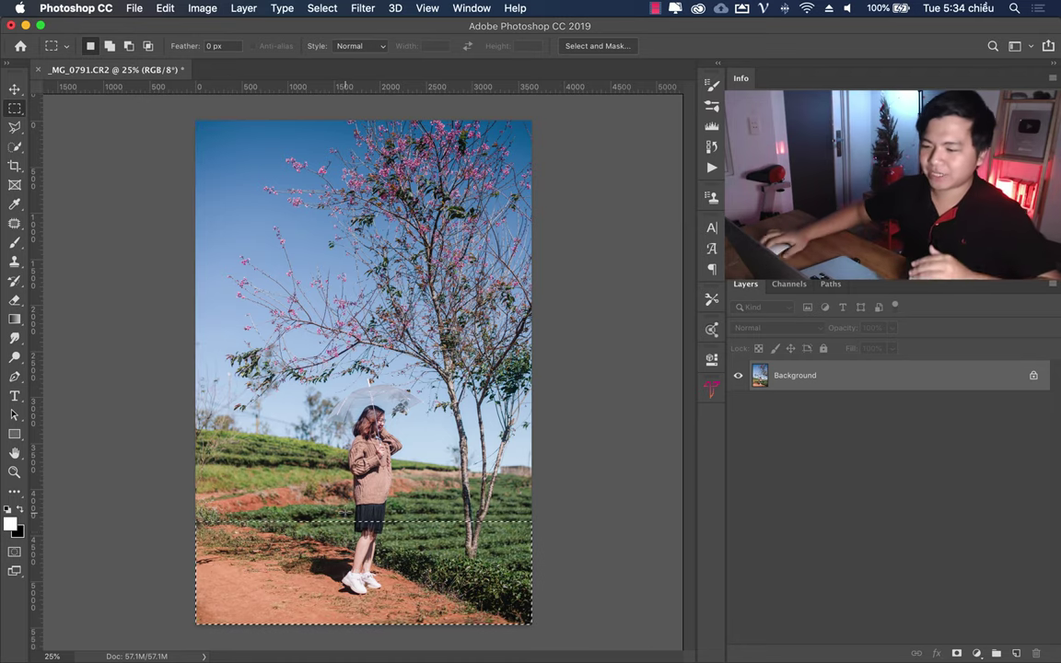
click(430, 496)
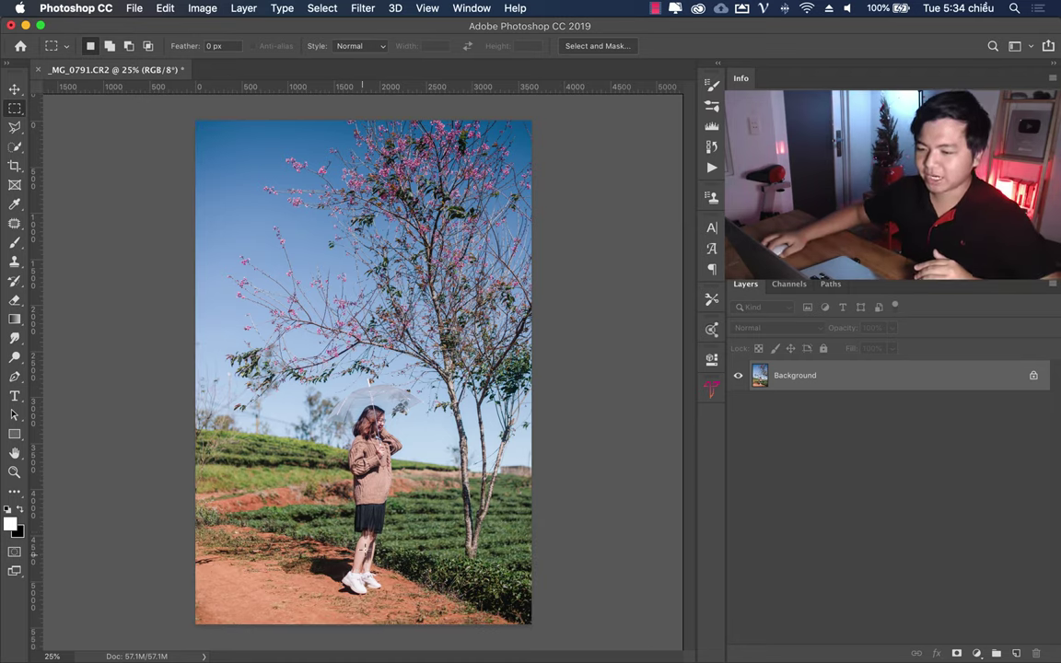
drag(191, 553, 658, 634)
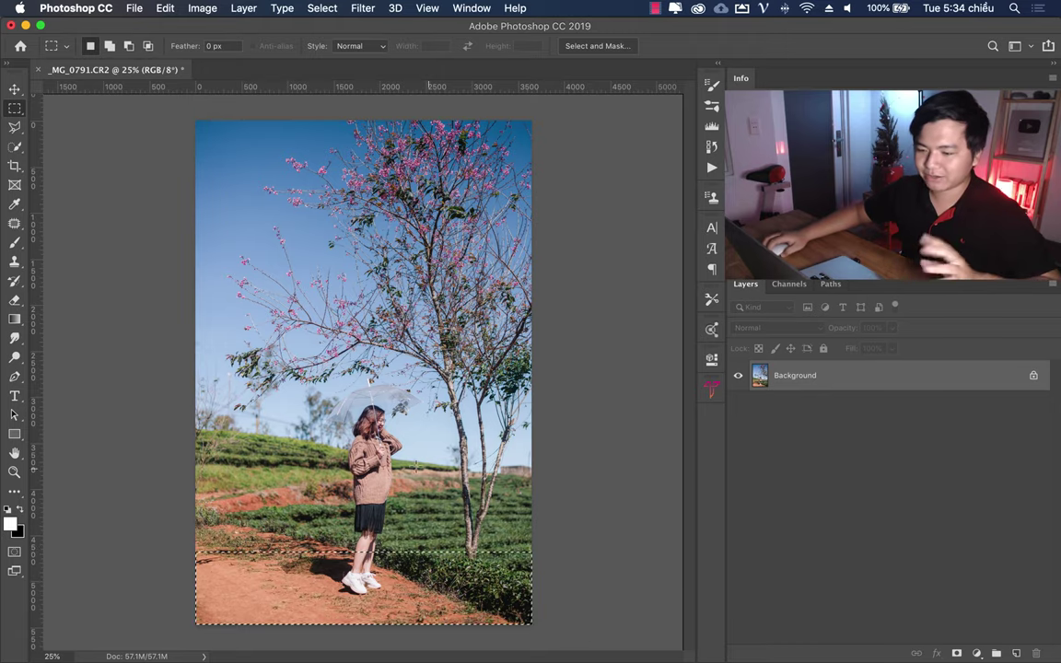
click(256, 509)
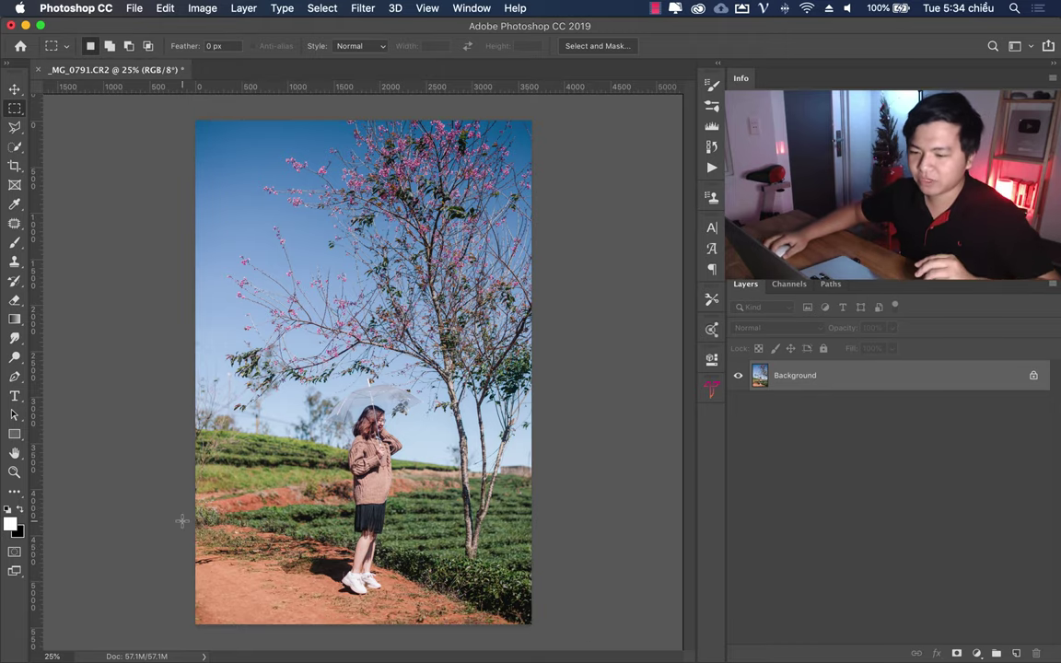
drag(182, 521, 571, 655)
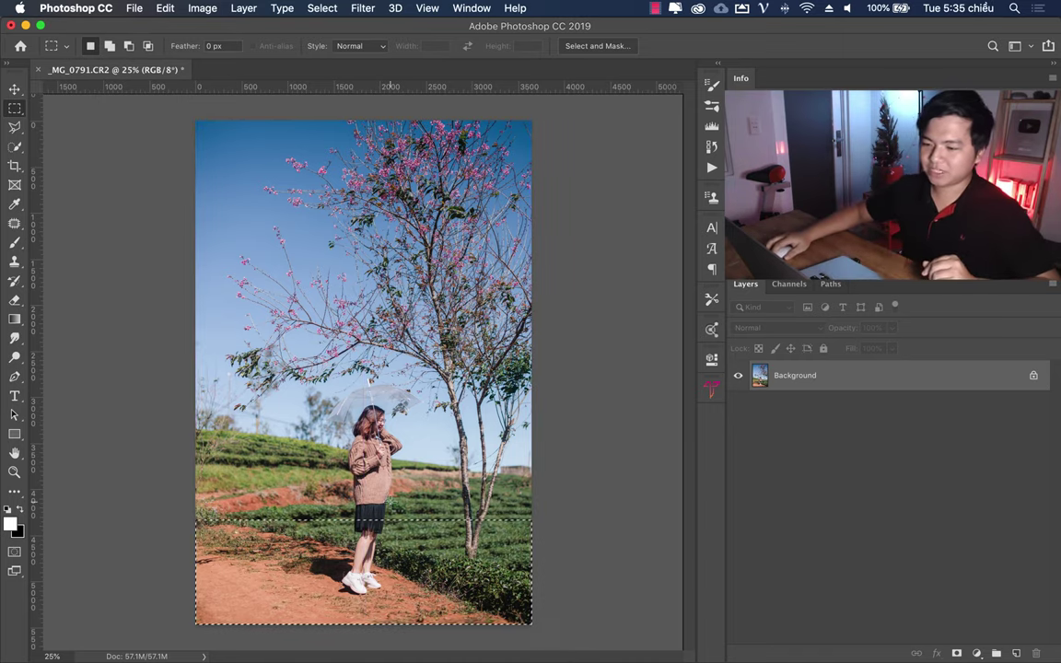
Step: Settle on a marquee from below the skirt to the bottom, then zoom into its edge near the legs
key(ctrl+d)
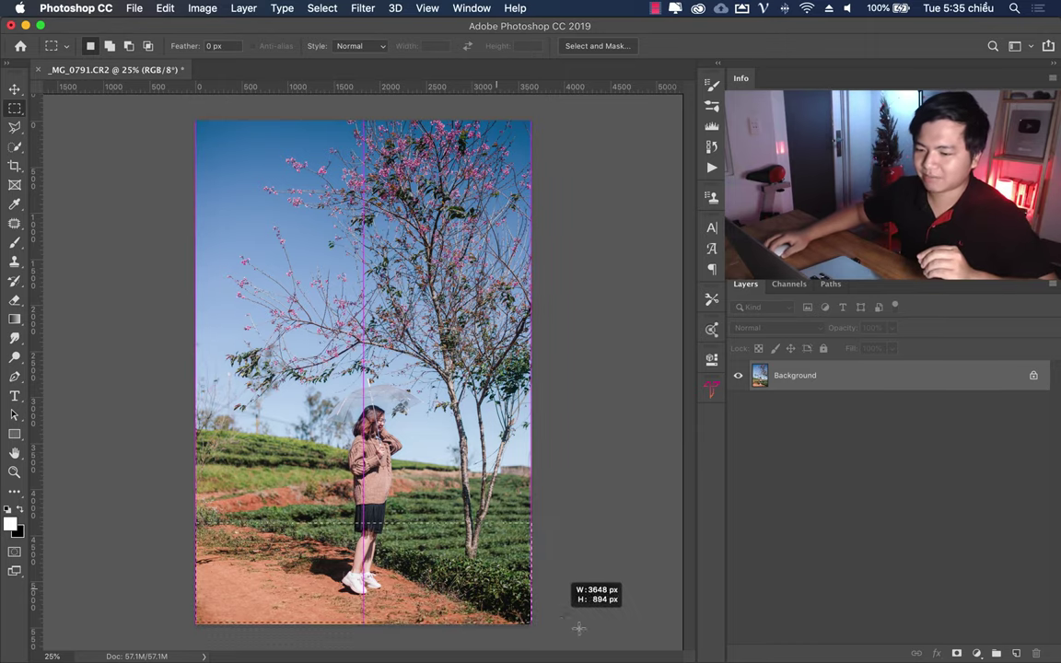
drag(184, 523, 562, 580)
key(ctrl+d)
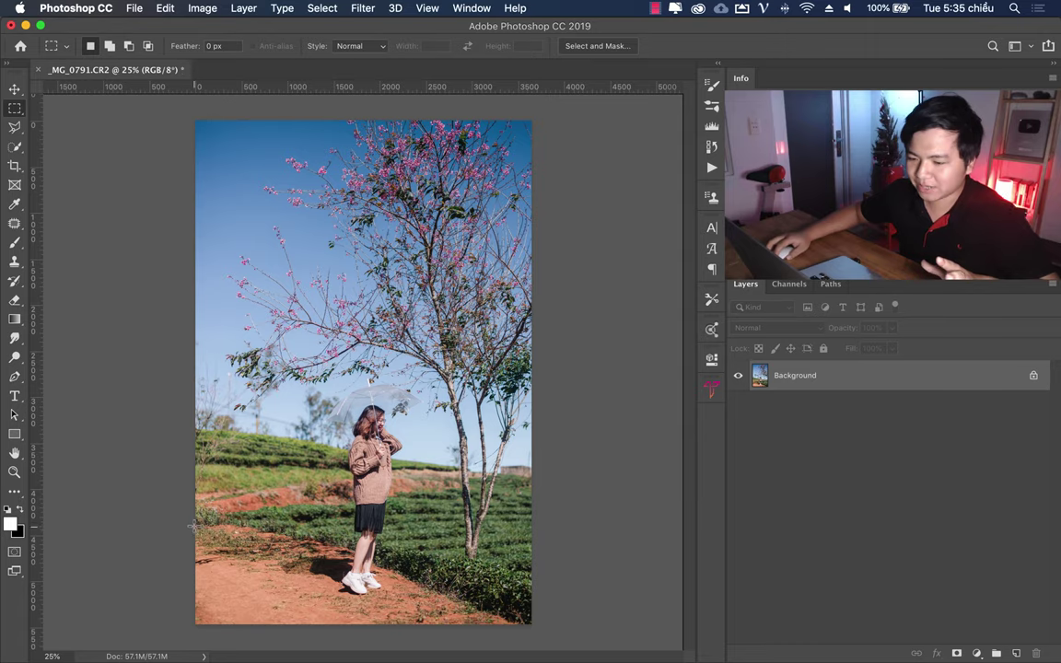
drag(194, 522, 636, 627)
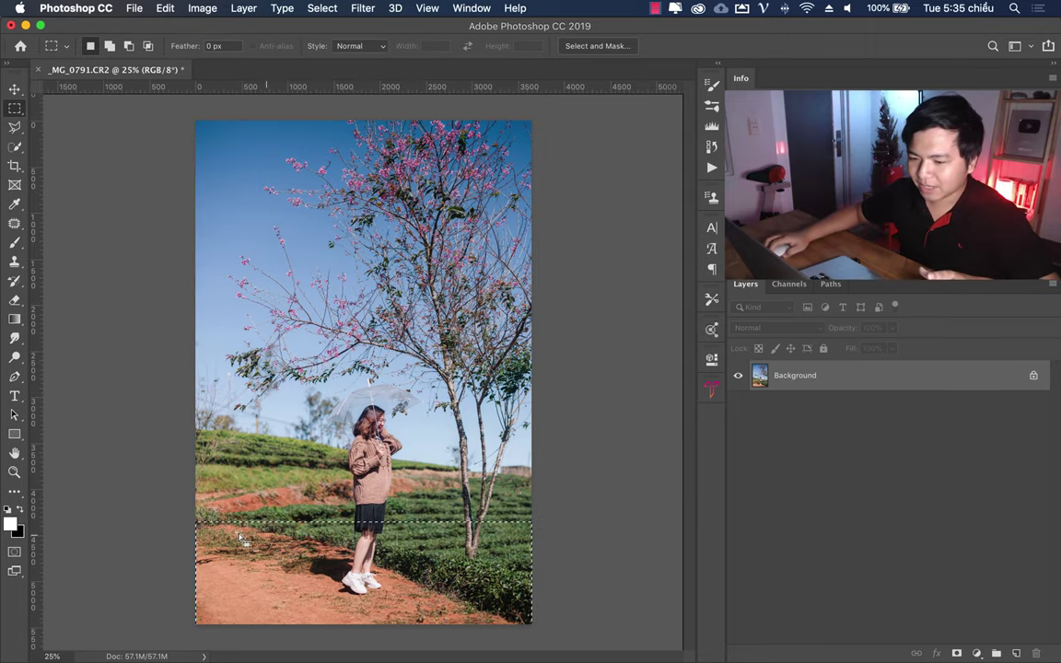
key(z)
mouse_move(228, 527)
mouse_down()
mouse_move(296, 522)
mouse_move(289, 486)
mouse_up()
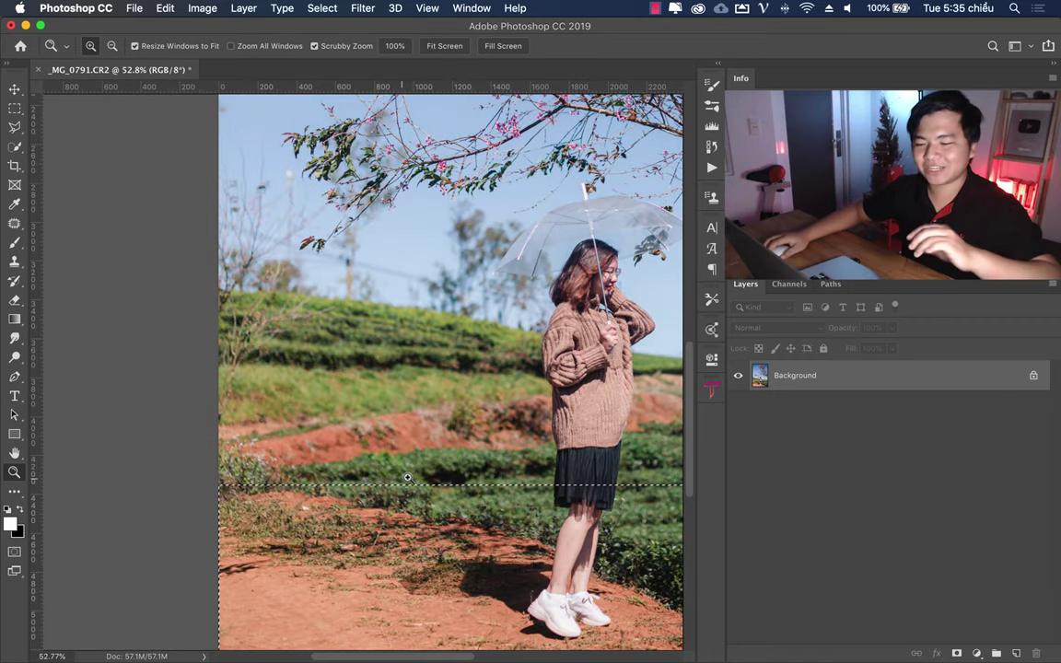
Step: Redraw the bottom marquee, nudge it up under the skirt hem, and Shift-add the bottom edge
drag(405, 478, 357, 476)
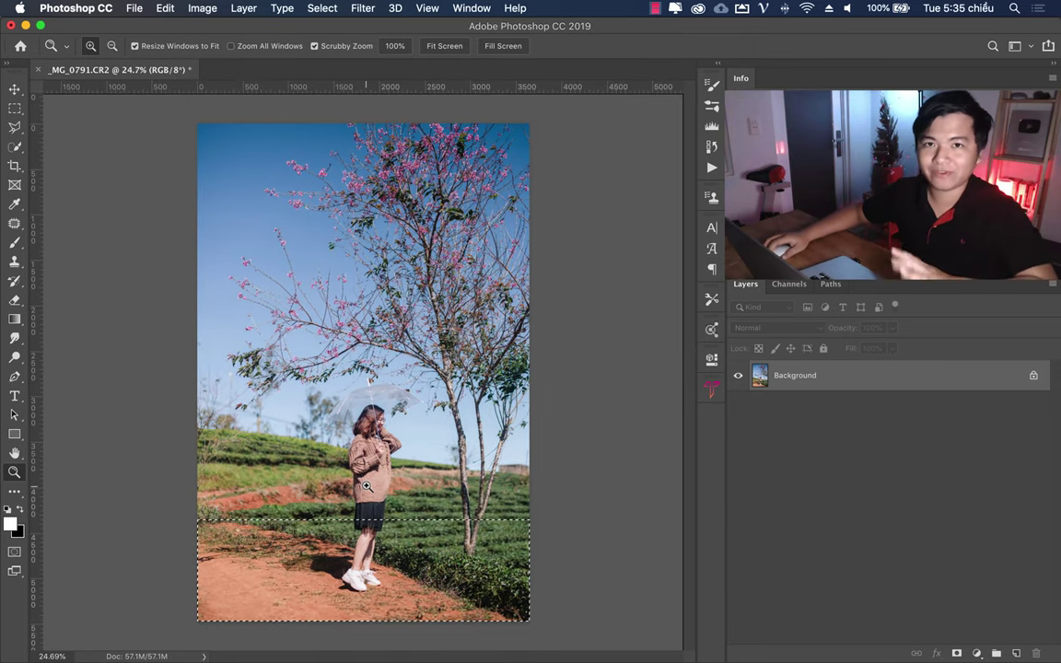
click(13, 109)
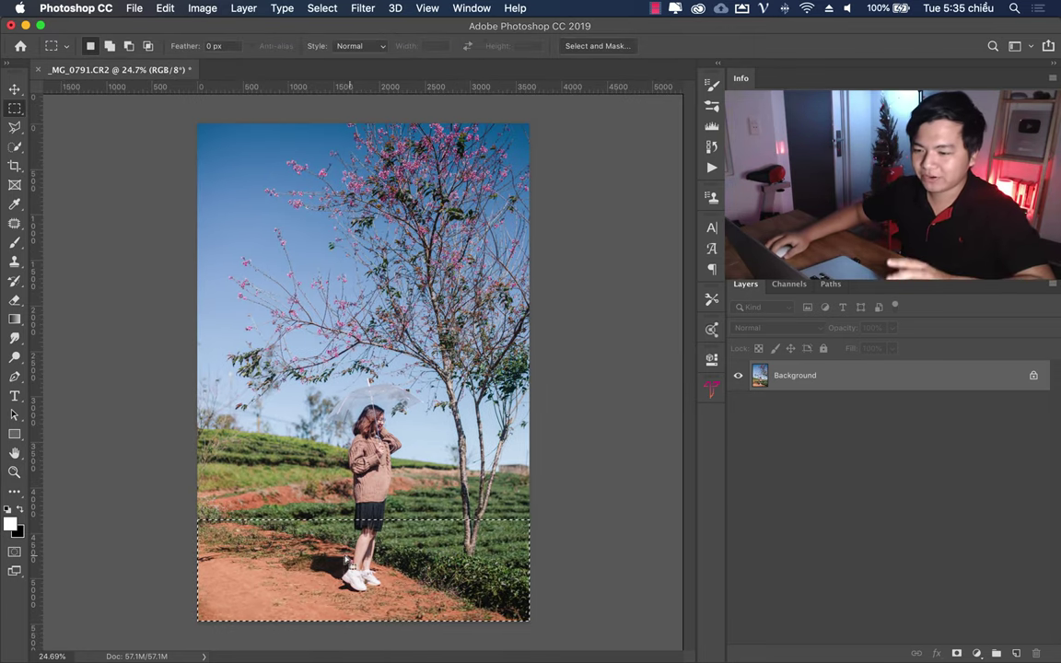
click(190, 525)
drag(190, 525, 627, 621)
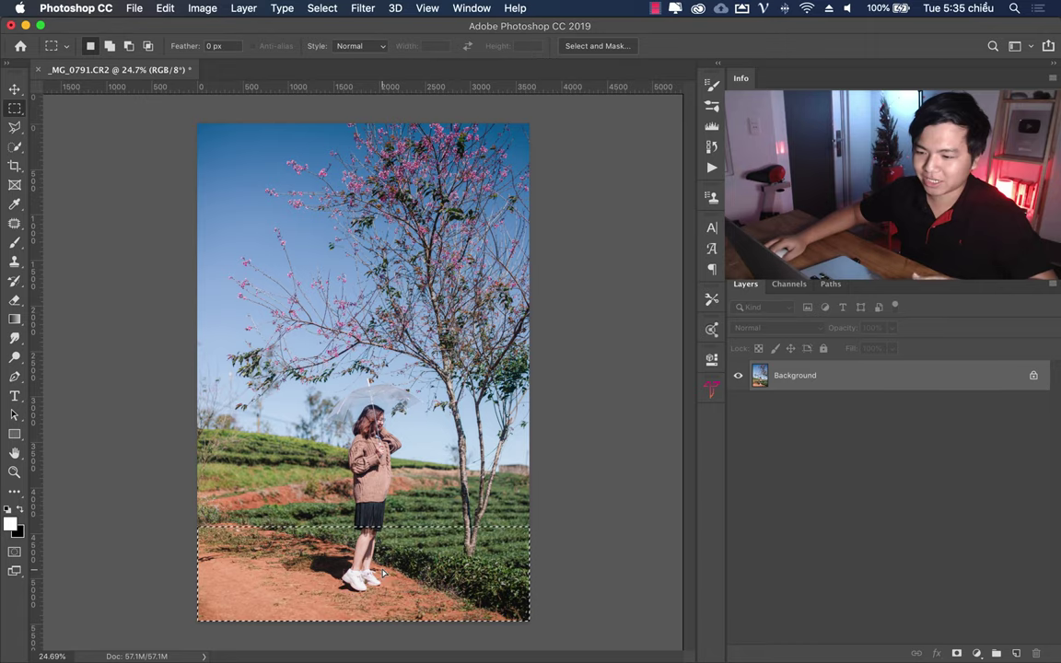
drag(384, 573, 384, 566)
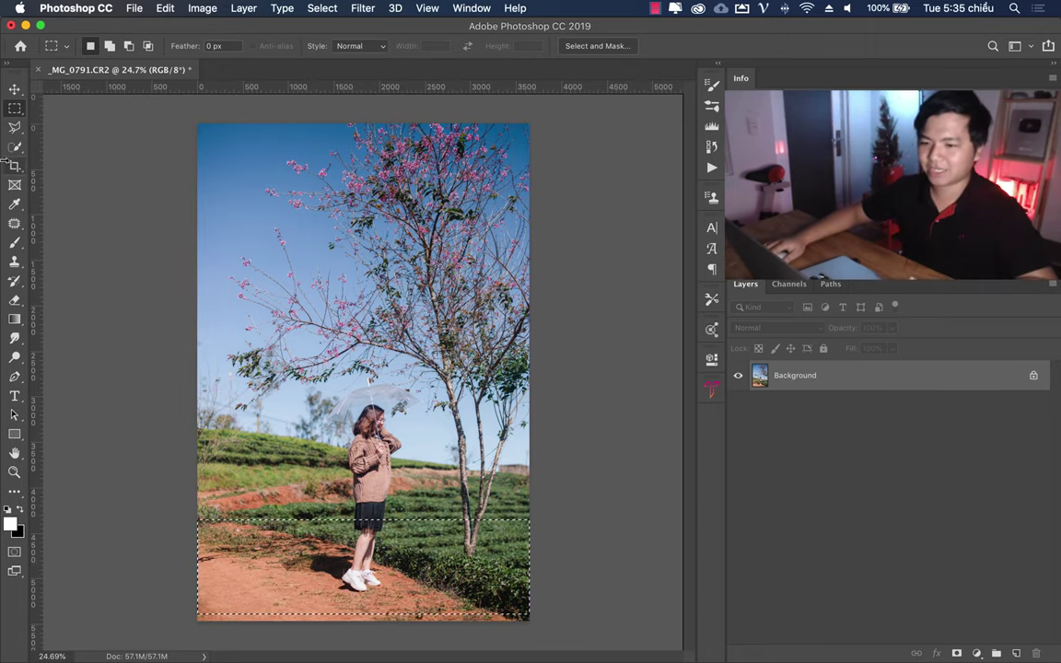
key(shift)
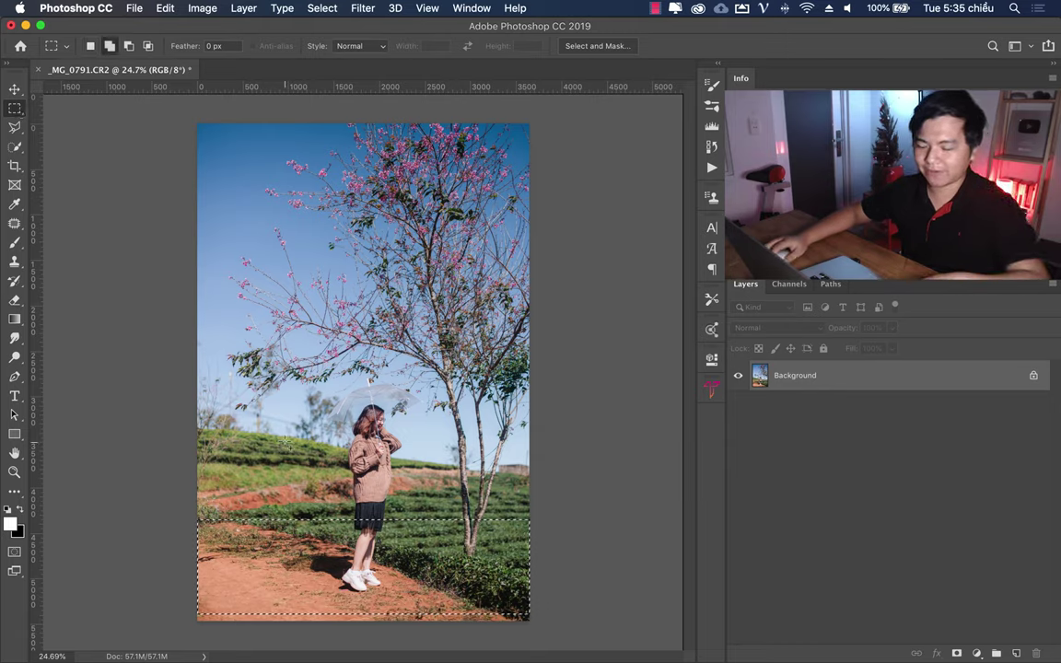
drag(183, 597, 530, 630)
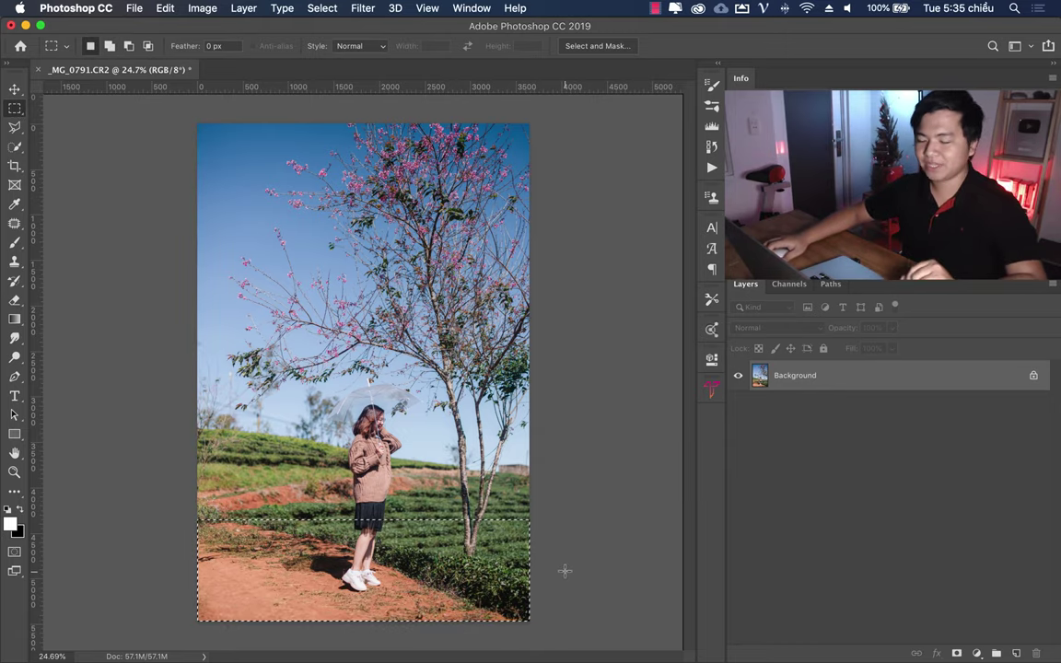
click(165, 9)
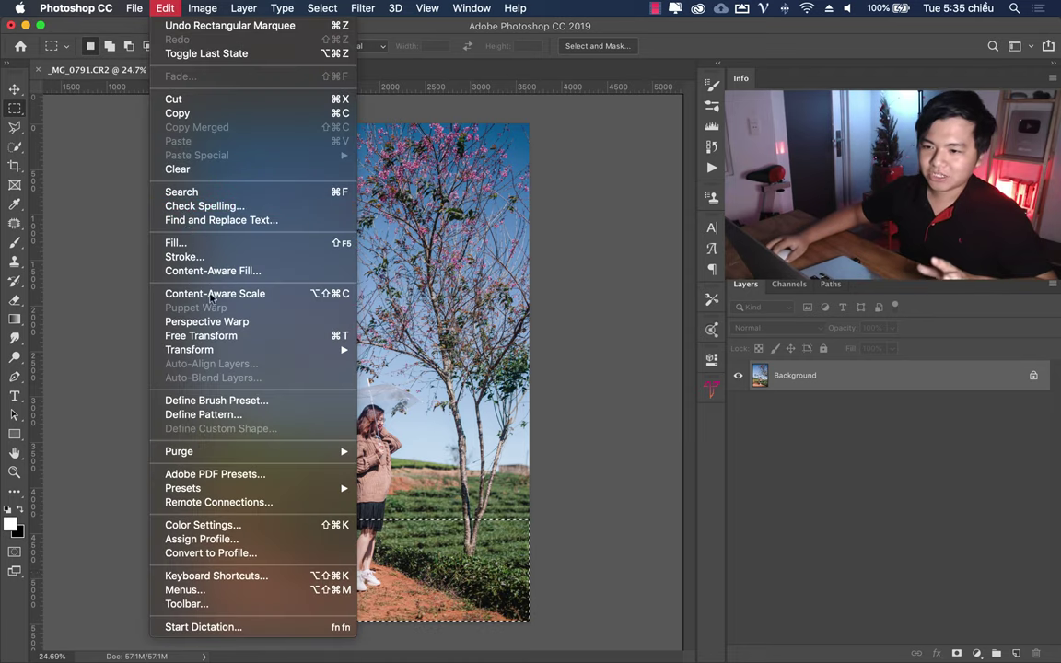
Step: Free Transform the selected strip, stretching it down to about 116% height, and commit
click(258, 337)
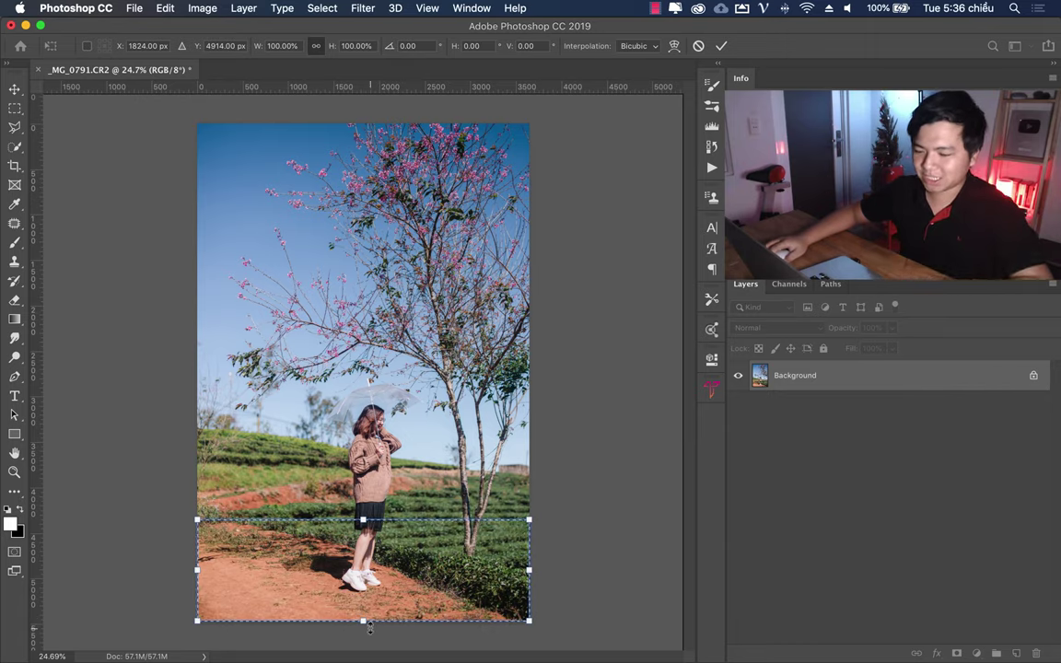
mouse_move(363, 621)
mouse_down()
mouse_move(363, 632)
mouse_move(364, 622)
mouse_up()
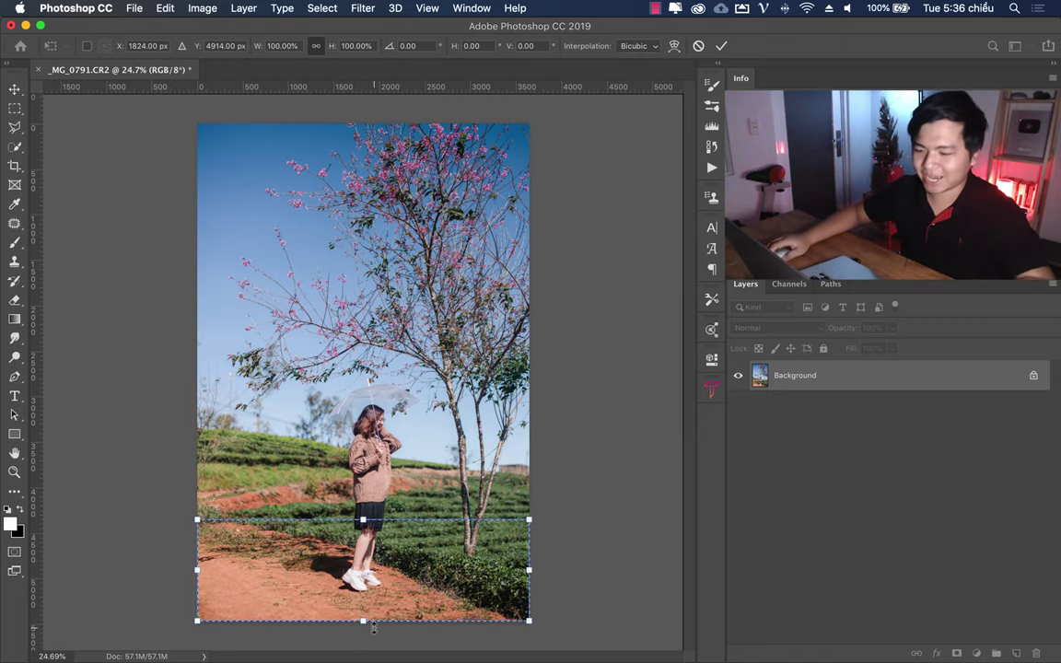
drag(362, 621, 363, 637)
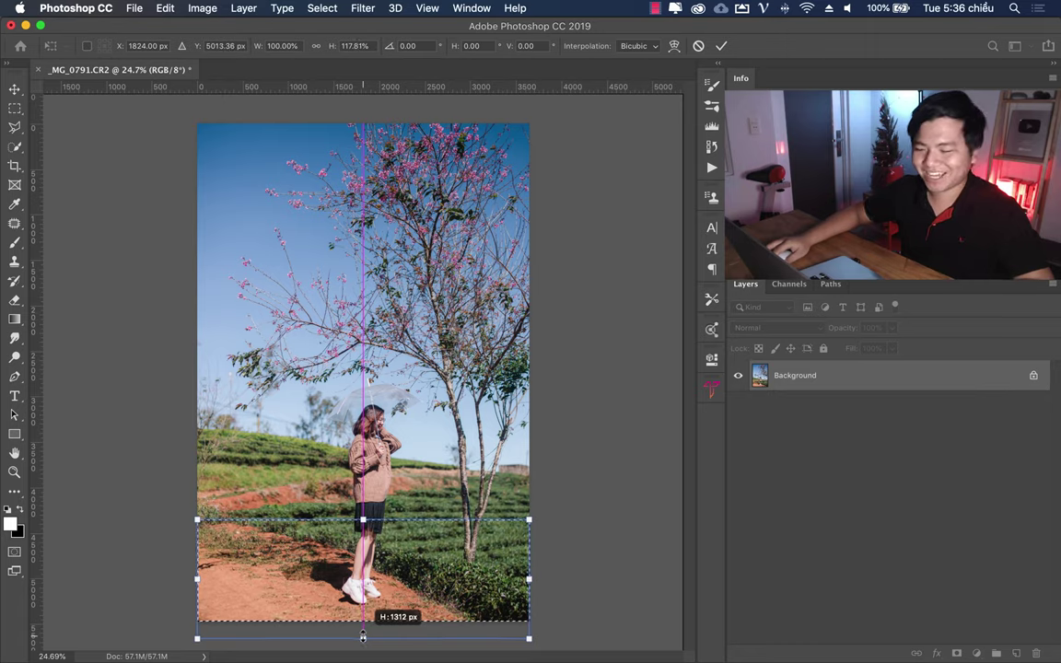
drag(363, 635, 363, 636)
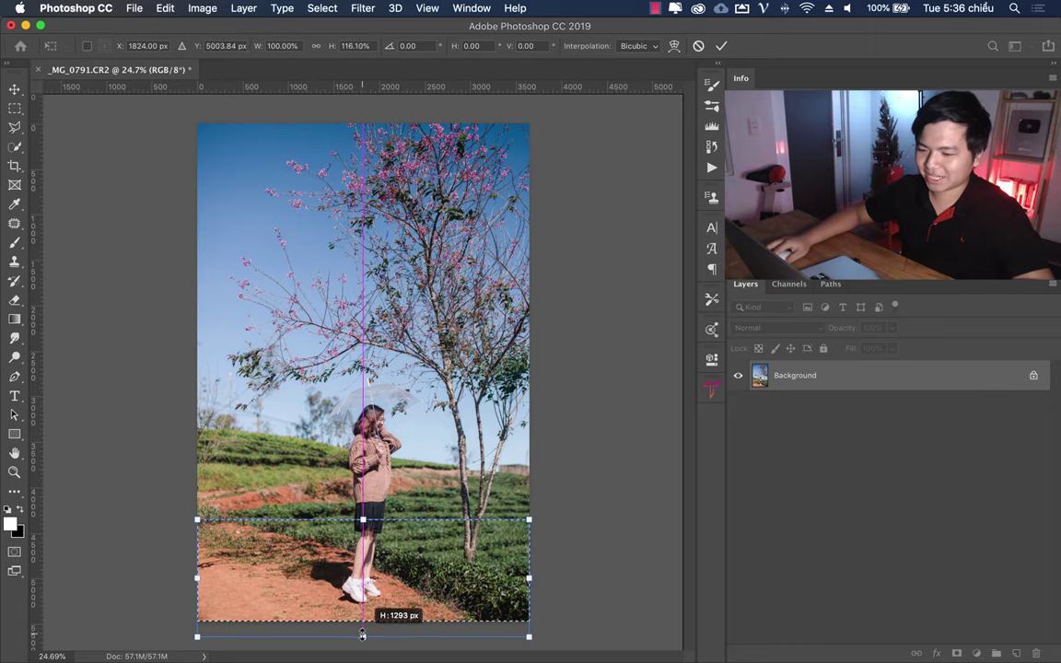
key(Return)
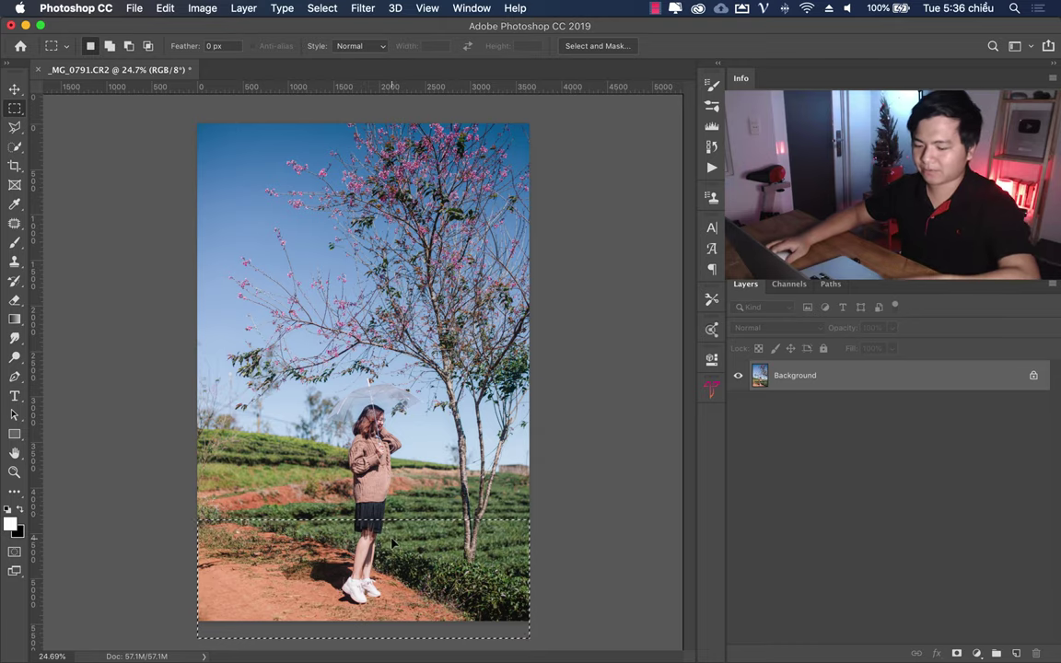
Step: Deselect with Ctrl+D, then look through the Edit and Select menus without running anything
key(ctrl+d)
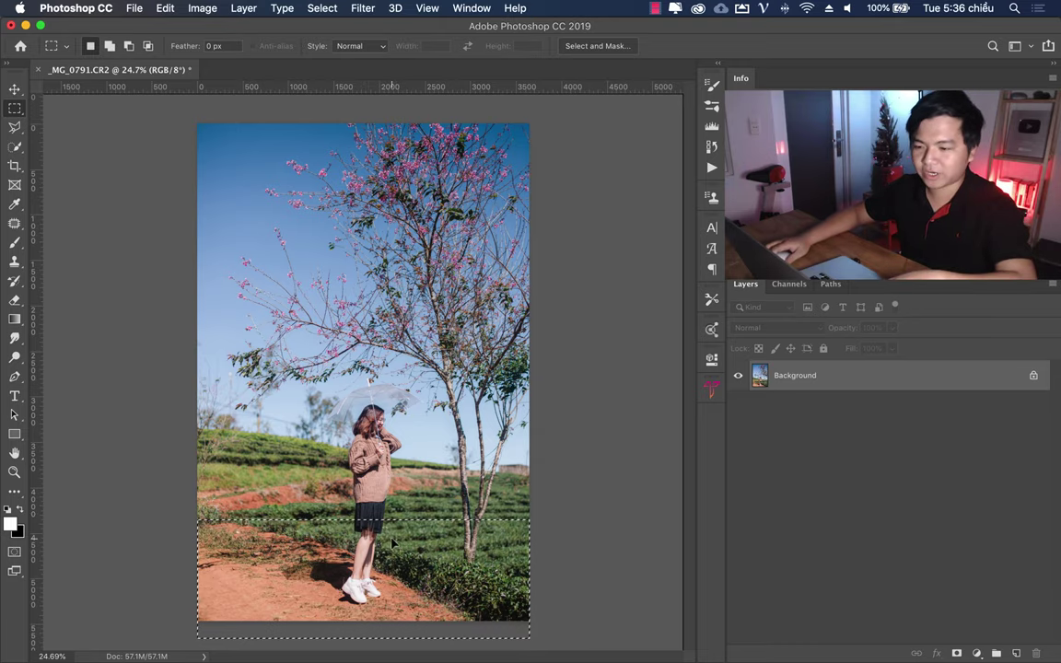
click(154, 9)
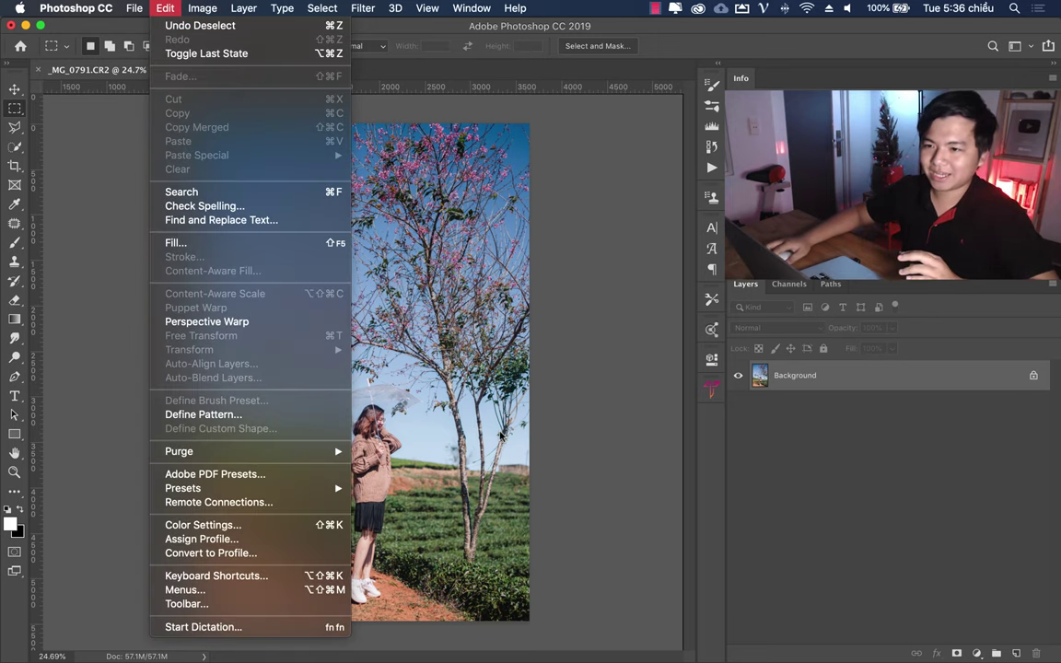
key(Escape)
click(322, 8)
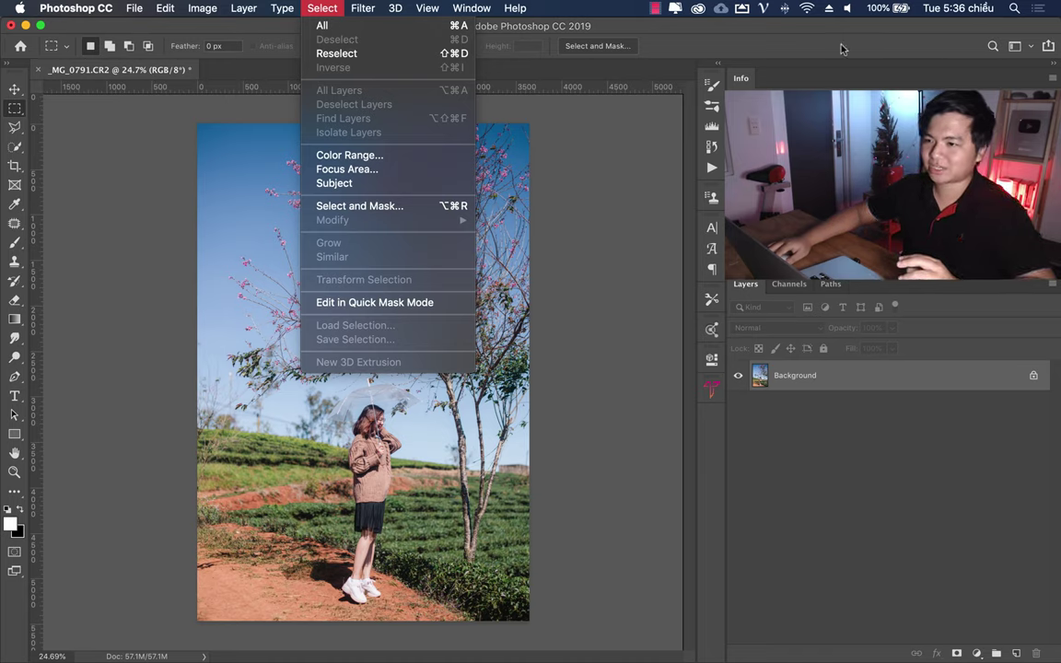
key(Escape)
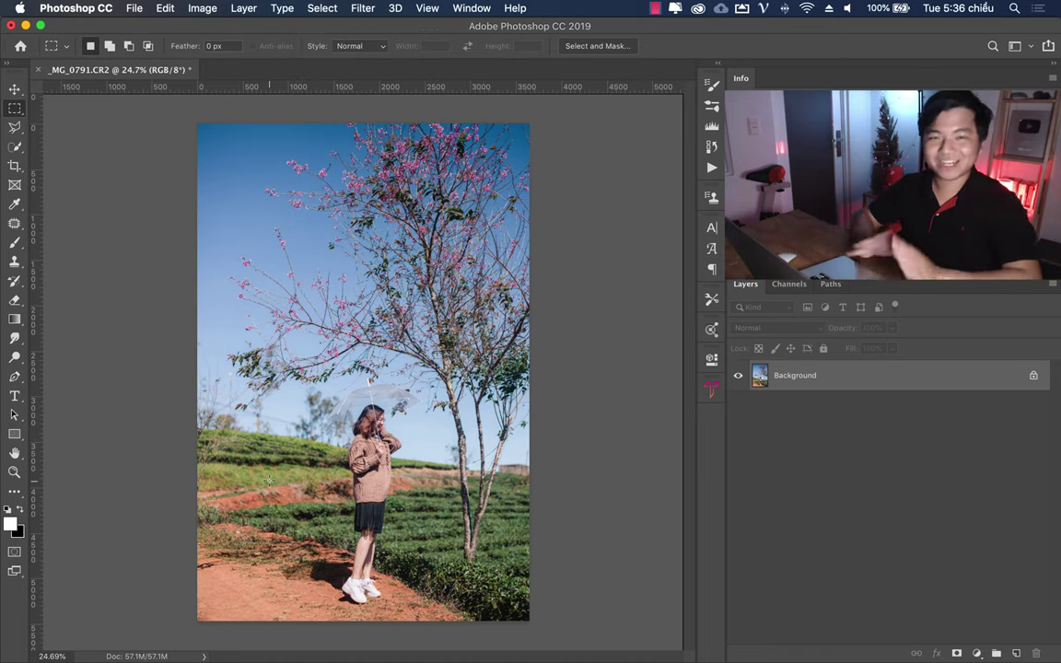